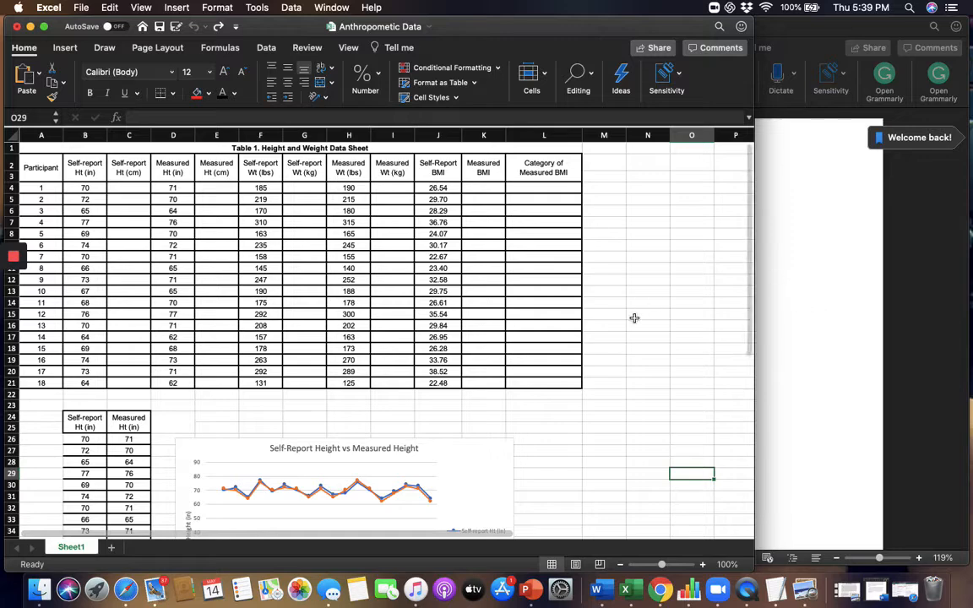
Calculate participant 1's self-reported height in centimetres in C4 with the formula =B4*2.54.
{"action": "scroll", "coordinate": [634, 317], "scroll_direction": "down", "scroll_amount": 6}
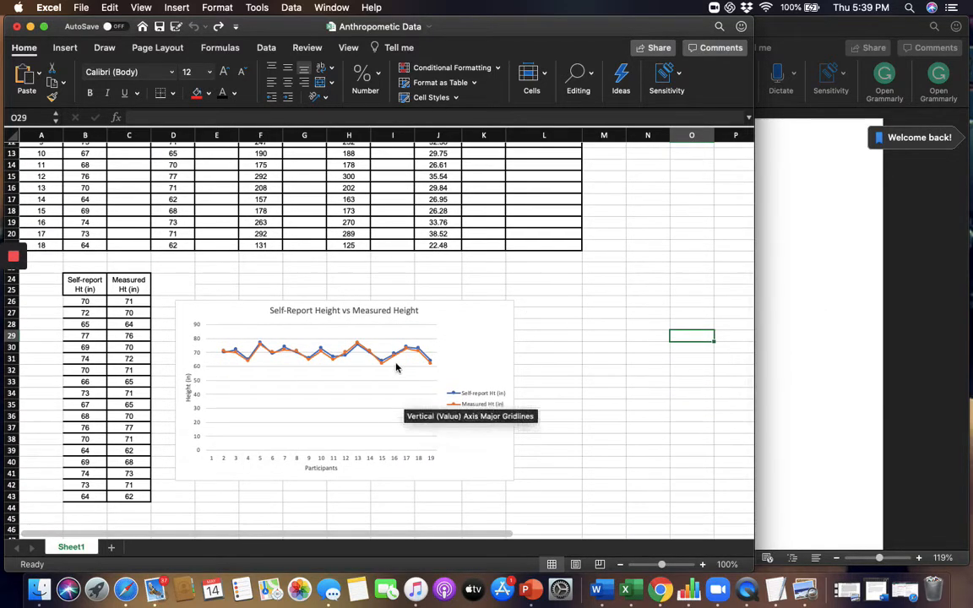
{"action": "scroll", "coordinate": [374, 268], "scroll_direction": "up", "scroll_amount": 6}
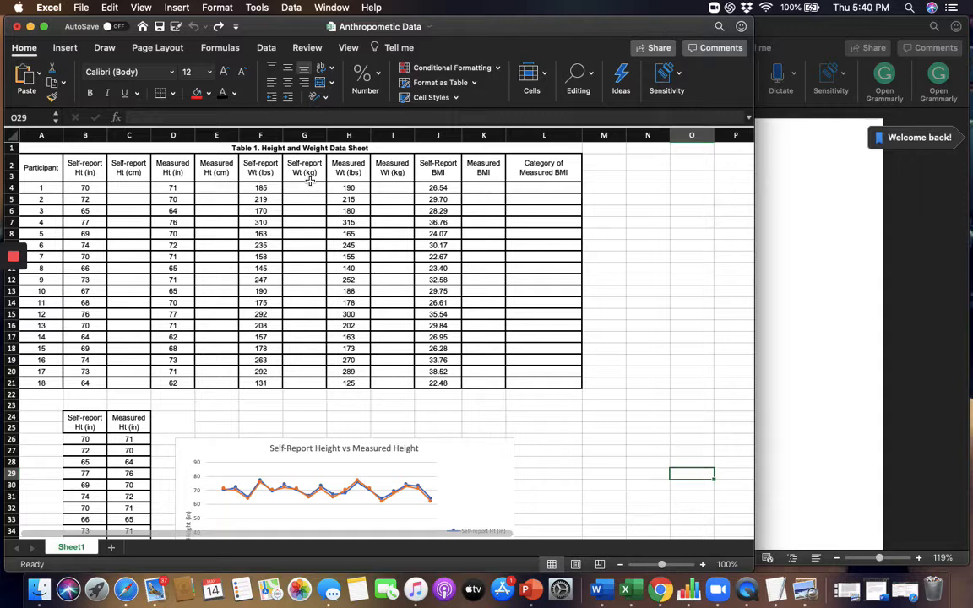
{"action": "left_click", "coordinate": [119, 187]}
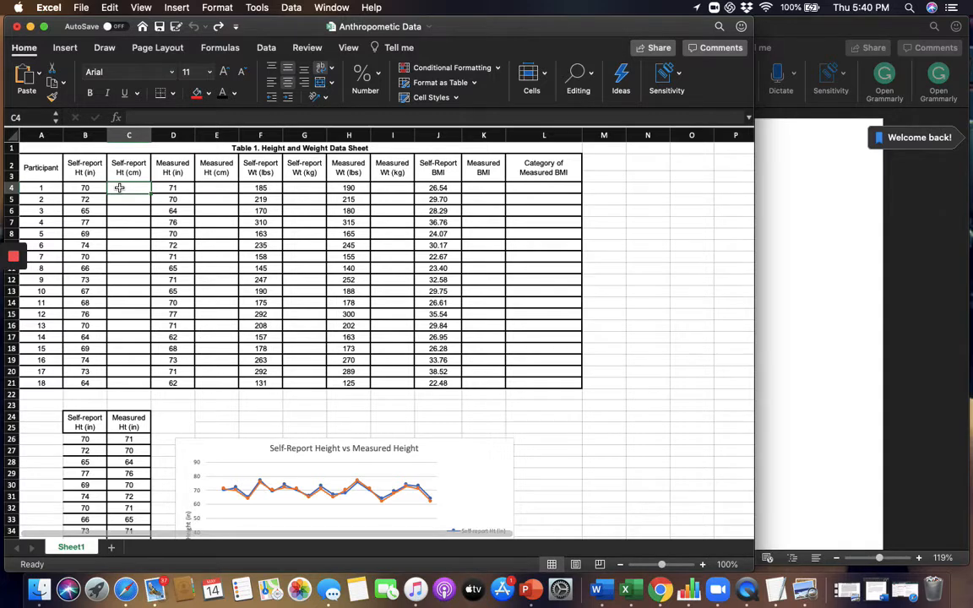
{"action": "type", "text": "="}
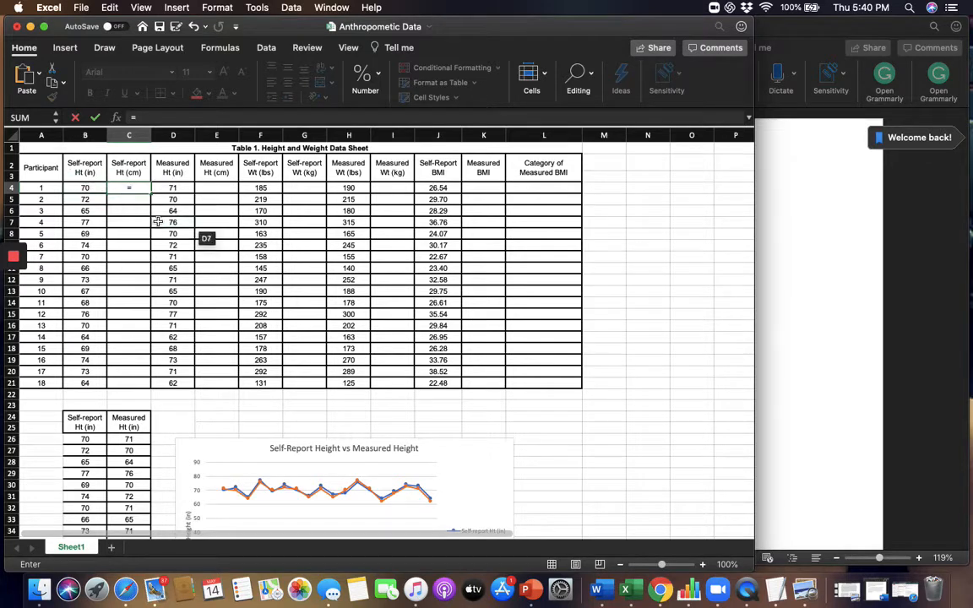
{"action": "type", "text": "b4*"}
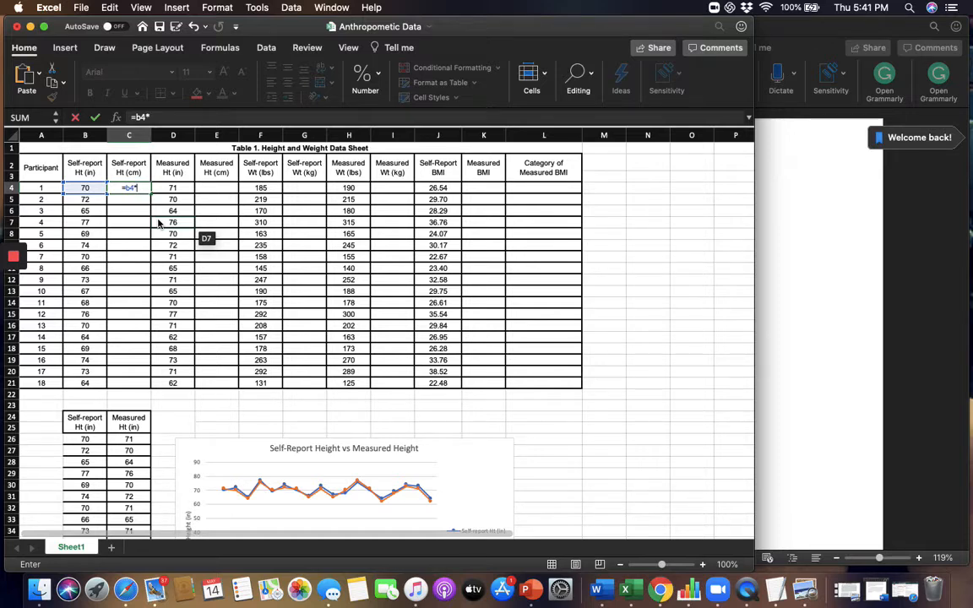
{"action": "type", "text": "2.54"}
{"action": "key", "text": "Return"}
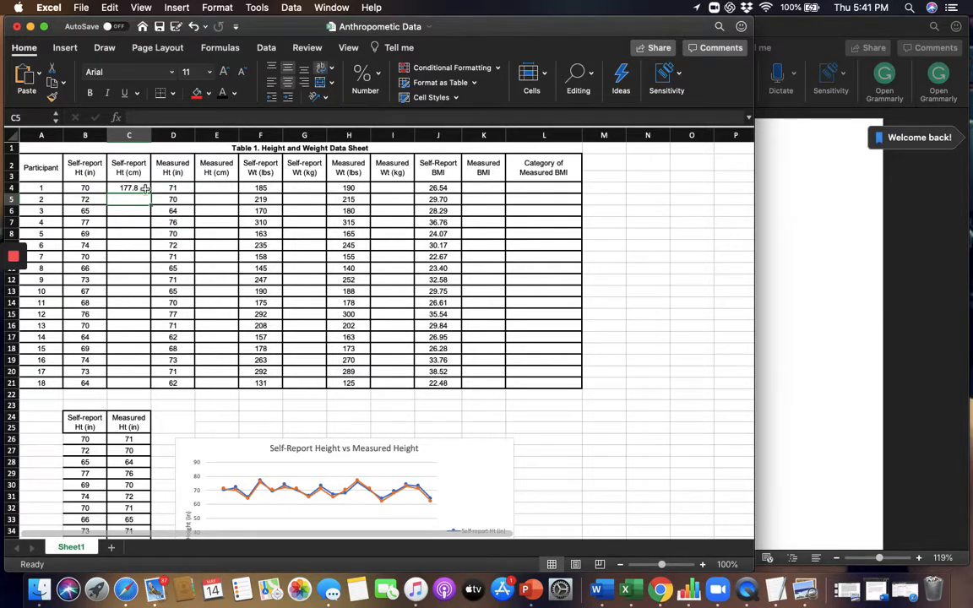
Fill the centimetre conversion formula from C4 down to C21 and show those heights with two decimal places.
{"action": "left_click", "coordinate": [143, 187]}
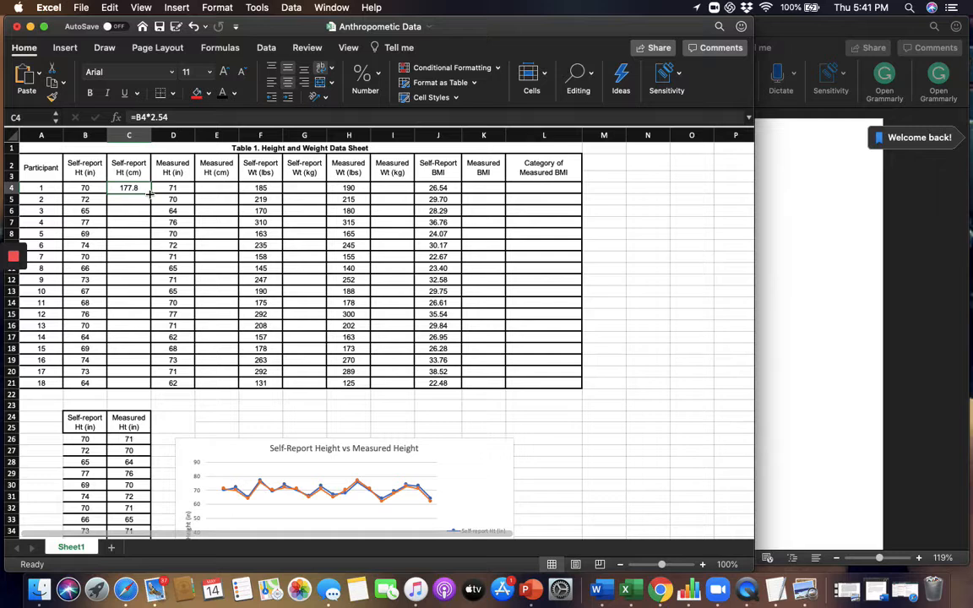
{"action": "left_click_drag", "start_coordinate": [149, 194], "coordinate": [149, 390]}
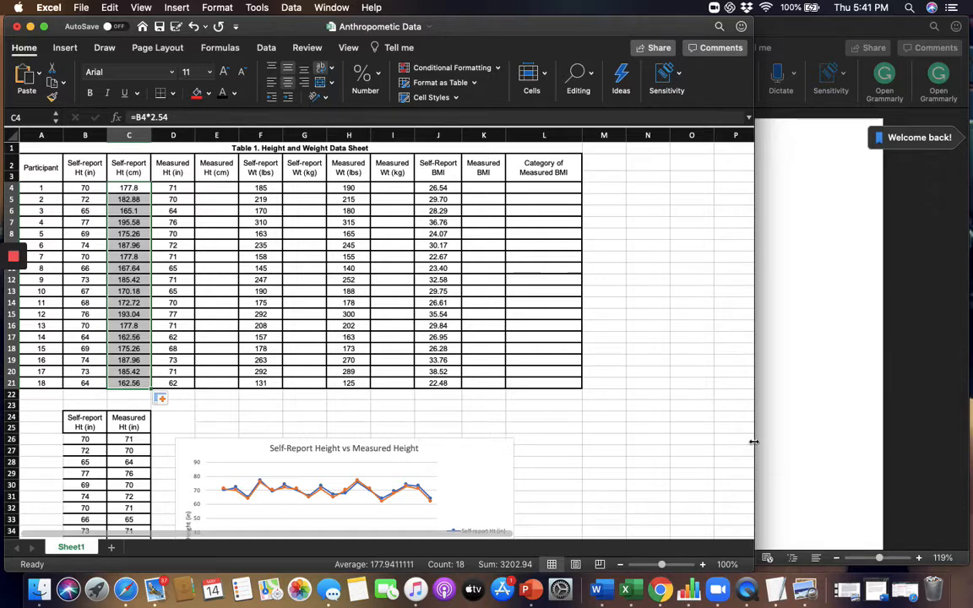
{"action": "left_click_drag", "start_coordinate": [759, 568], "coordinate": [836, 567]}
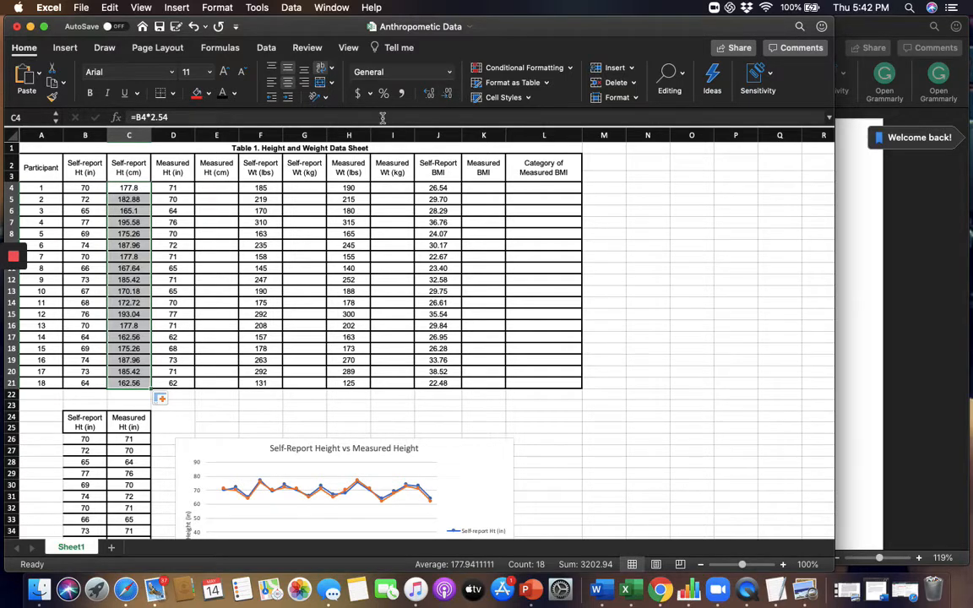
{"action": "left_click", "coordinate": [447, 95]}
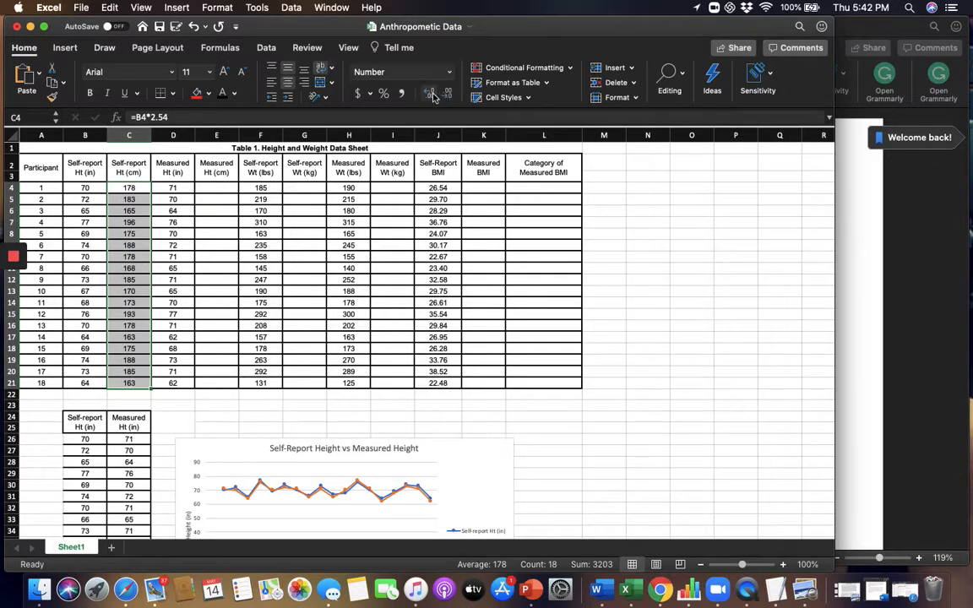
{"action": "left_click", "coordinate": [431, 95]}
{"action": "left_click", "coordinate": [431, 96]}
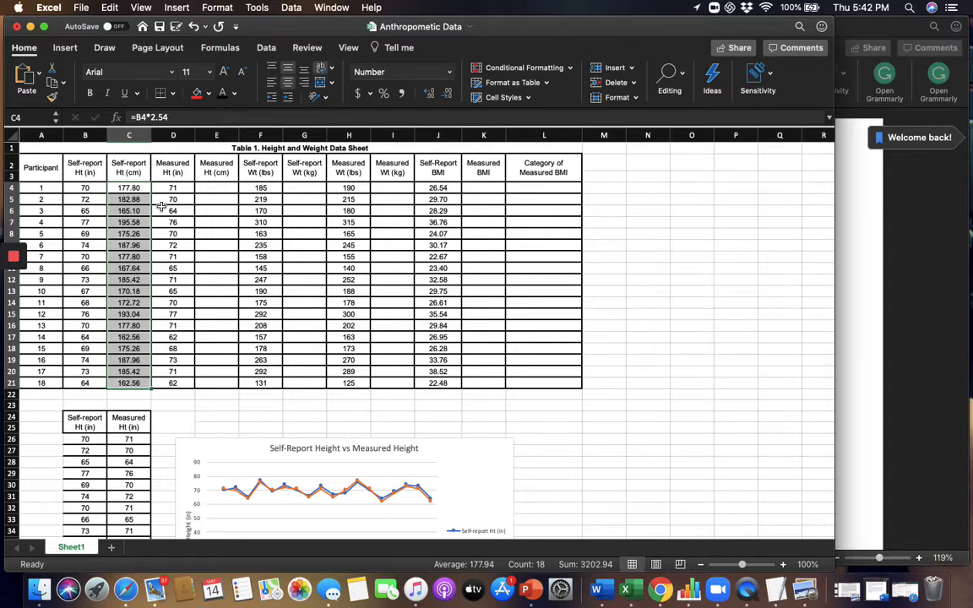
{"action": "left_click", "coordinate": [124, 257]}
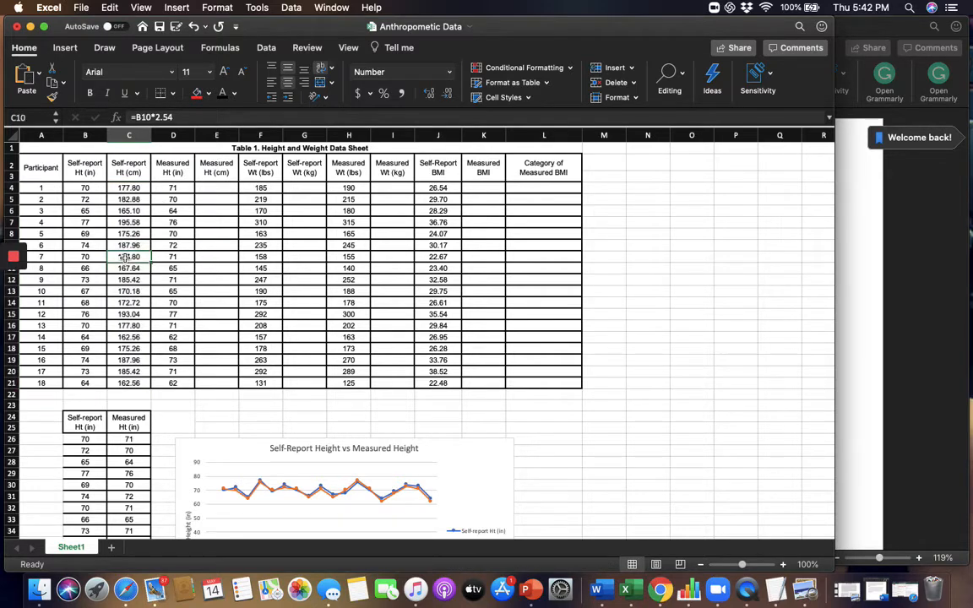
Calculate participant 1's self-reported weight in kilograms in G4 with the formula =F4/2.2.
{"action": "left_click", "coordinate": [221, 188]}
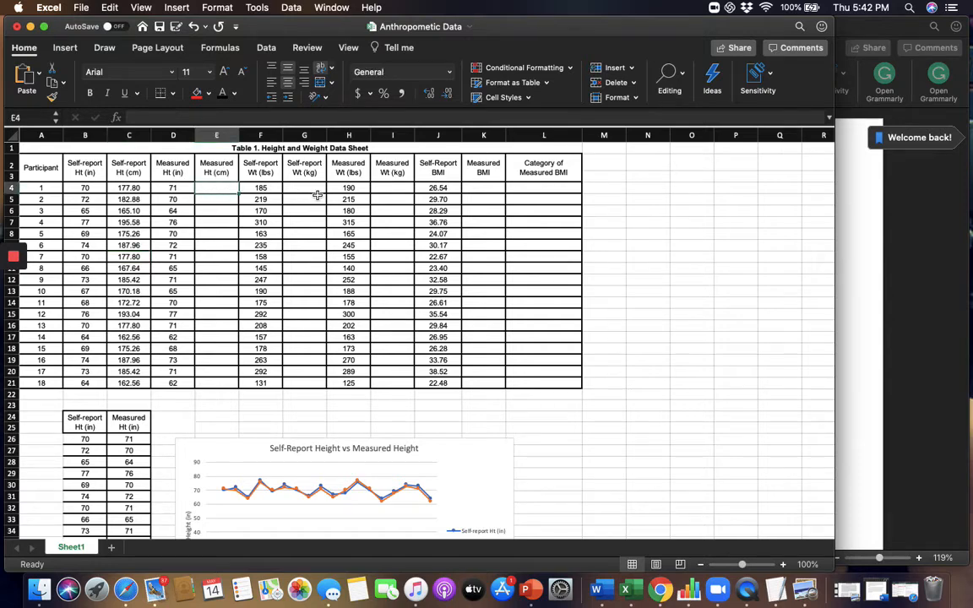
{"action": "left_click", "coordinate": [310, 192]}
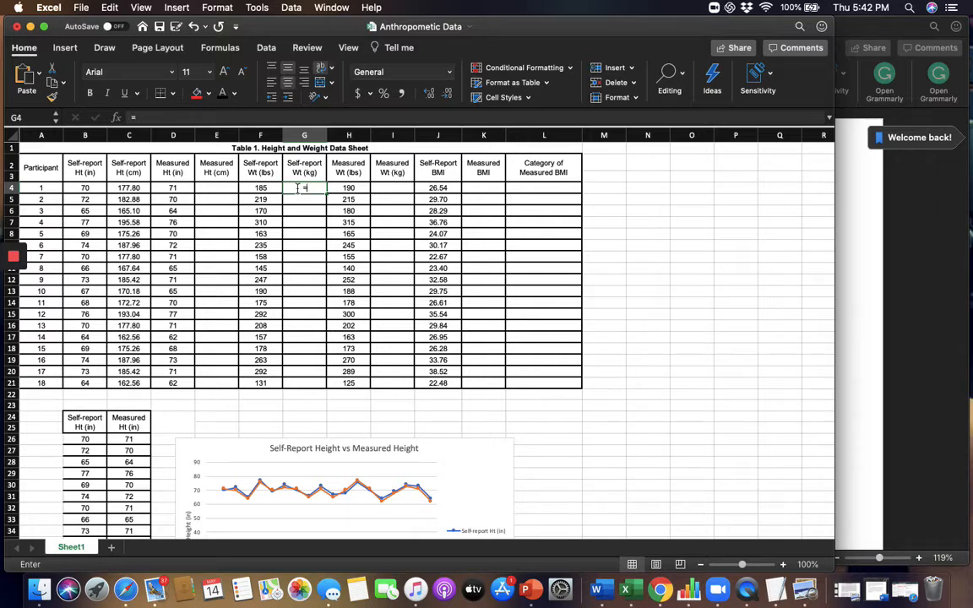
{"action": "type", "text": "="}
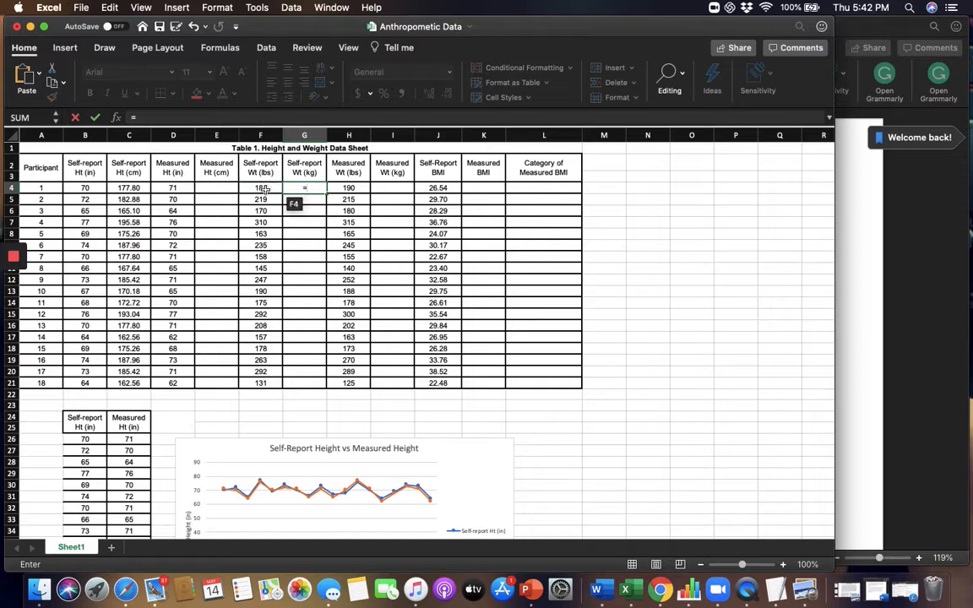
{"action": "type", "text": "f4/2.2"}
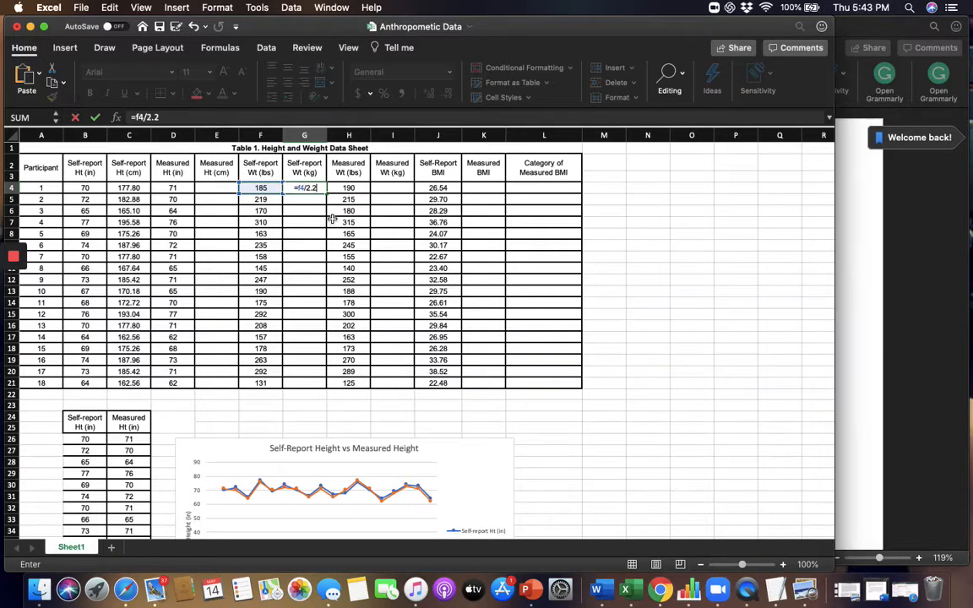
{"action": "key", "text": "Return"}
{"action": "left_click", "coordinate": [306, 188]}
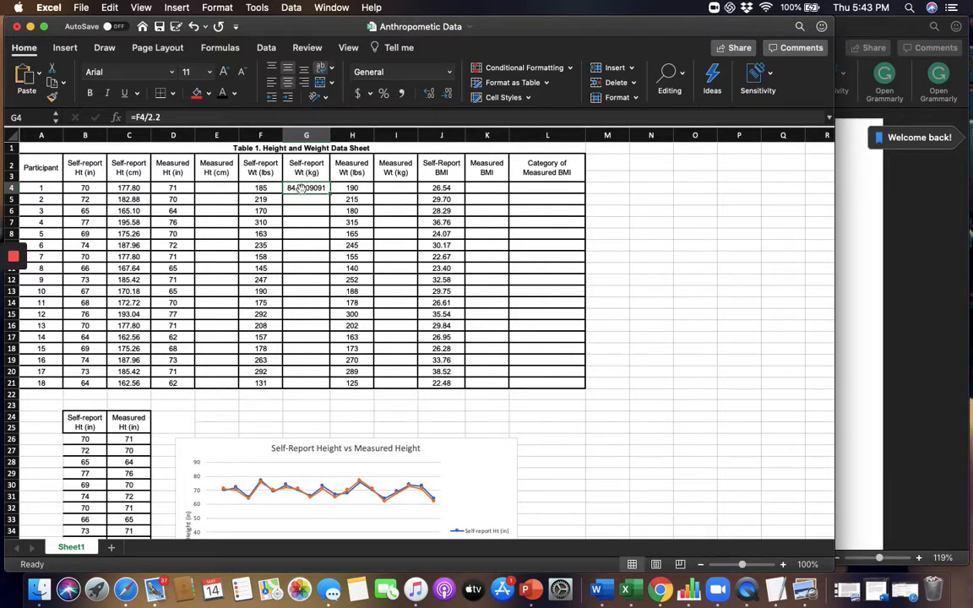
{"action": "left_click_drag", "start_coordinate": [302, 189], "coordinate": [311, 381]}
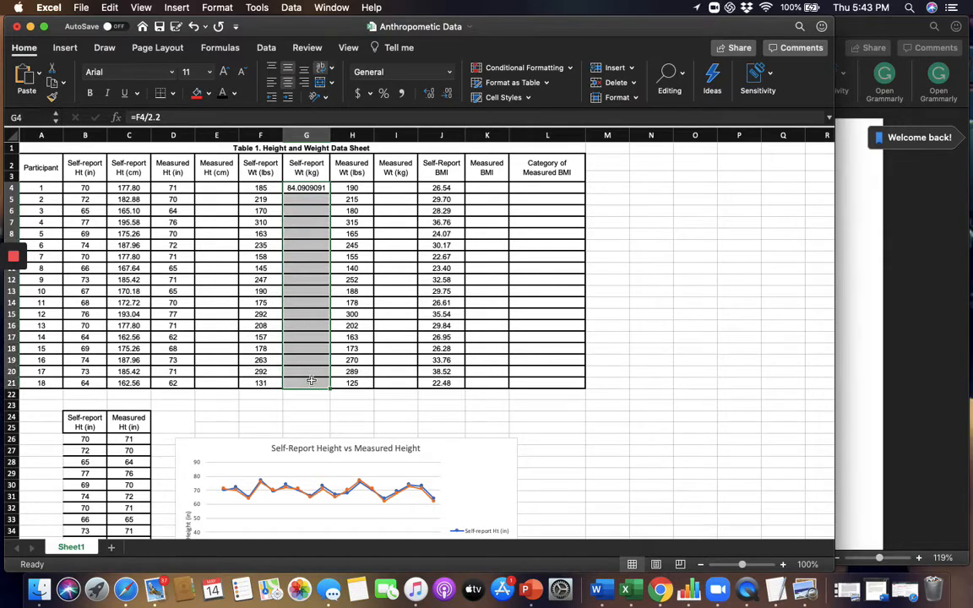
{"action": "double_click", "coordinate": [317, 187]}
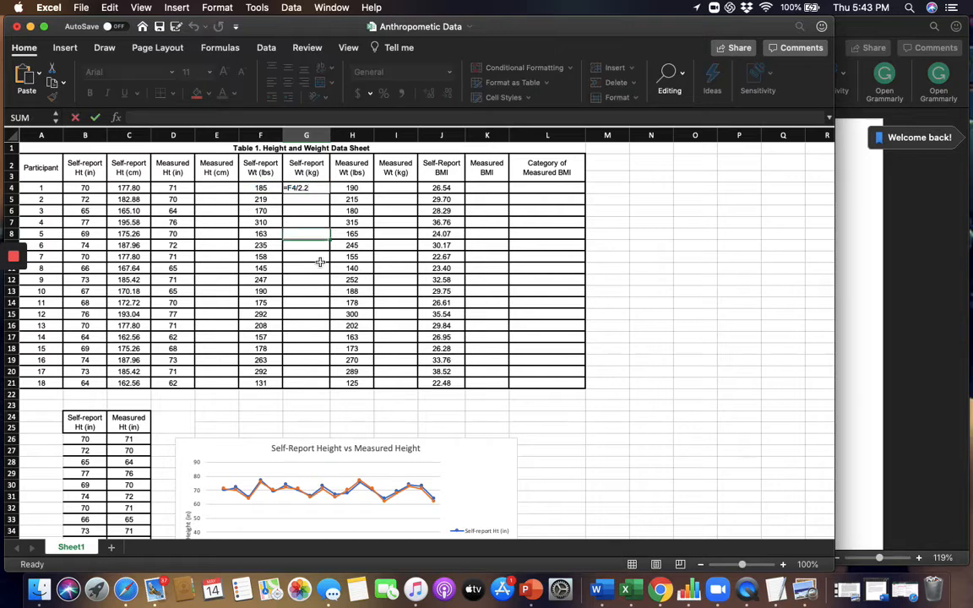
{"action": "key", "text": "Escape"}
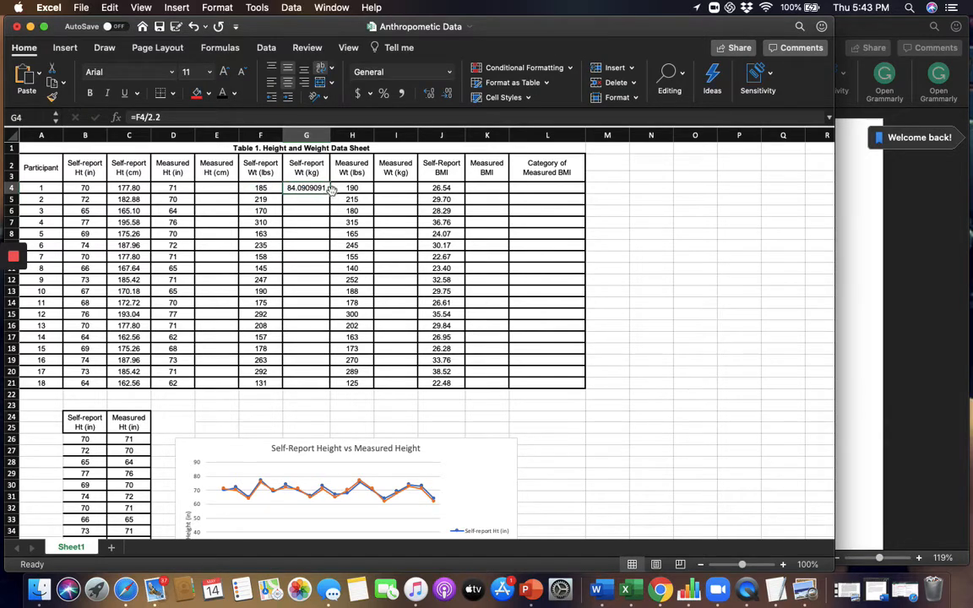
Fill the kilogram conversion formula from G4 down to G21 and show those weights with two decimal places.
{"action": "left_click_drag", "start_coordinate": [331, 195], "coordinate": [333, 388]}
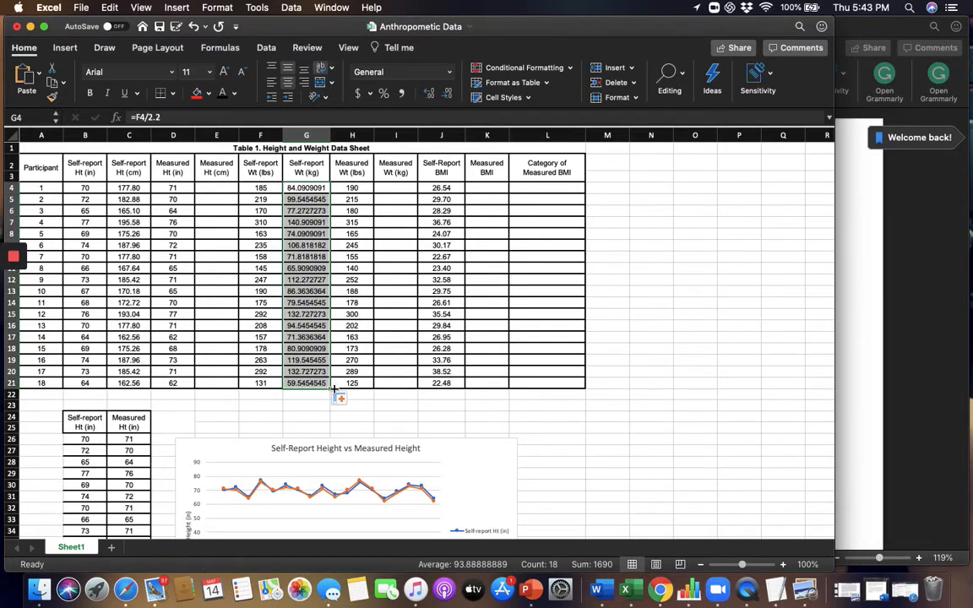
{"action": "left_click", "coordinate": [340, 198]}
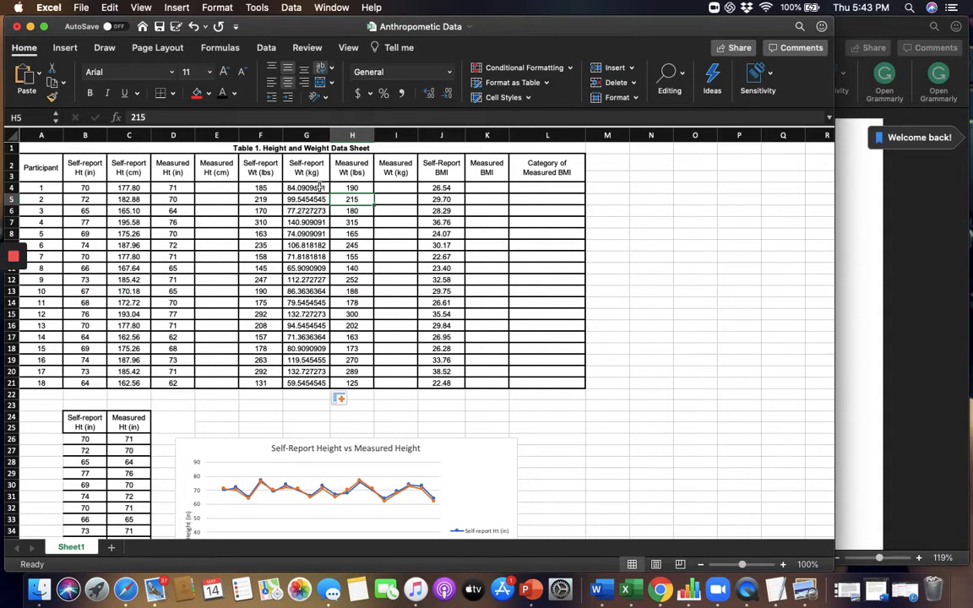
{"action": "left_click_drag", "start_coordinate": [320, 187], "coordinate": [306, 382]}
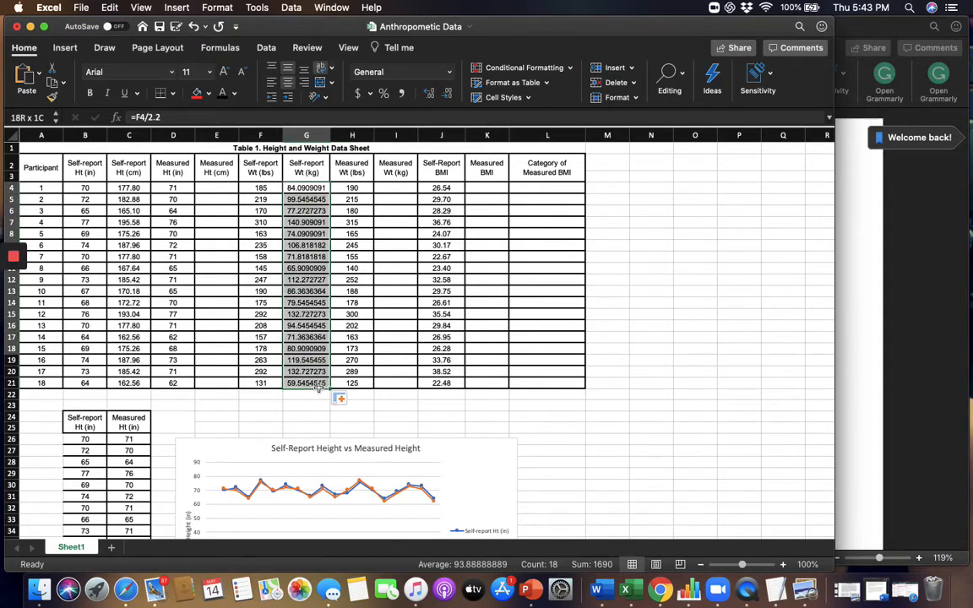
{"action": "left_click", "coordinate": [433, 93]}
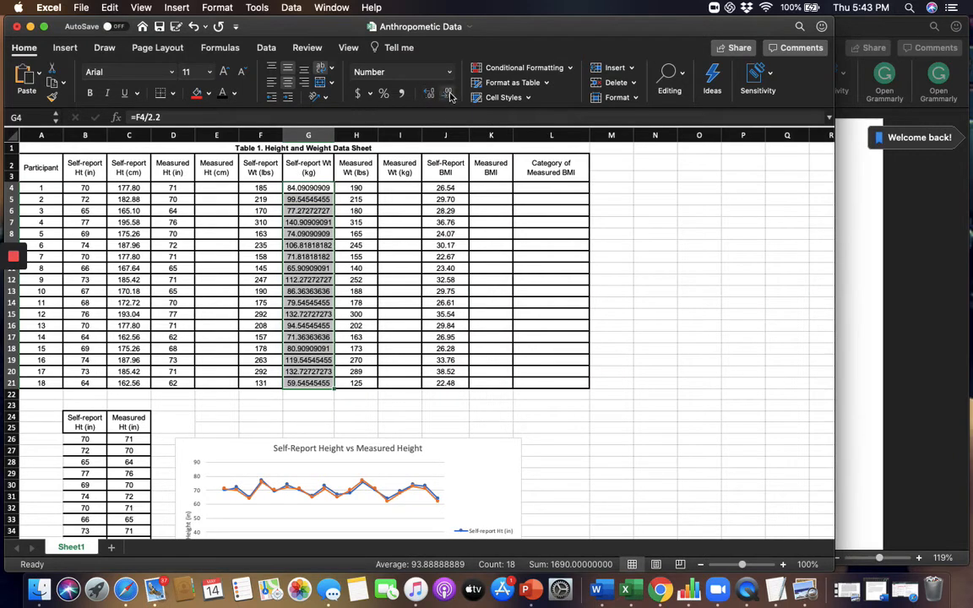
{"action": "left_click", "coordinate": [450, 96]}
{"action": "left_click", "coordinate": [451, 96]}
{"action": "left_click", "coordinate": [450, 96]}
{"action": "left_click", "coordinate": [450, 97]}
{"action": "left_click", "coordinate": [450, 96]}
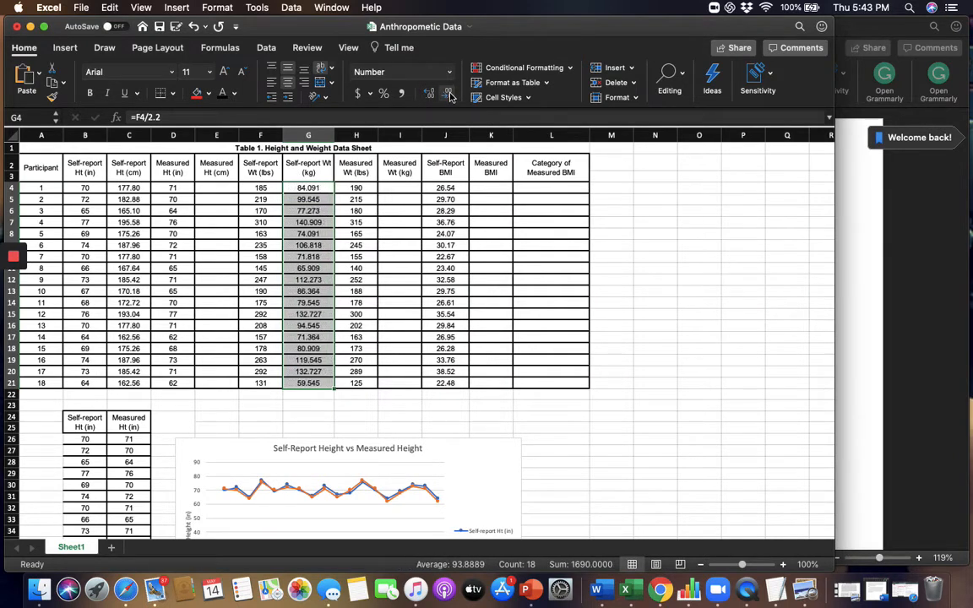
{"action": "left_click", "coordinate": [450, 96]}
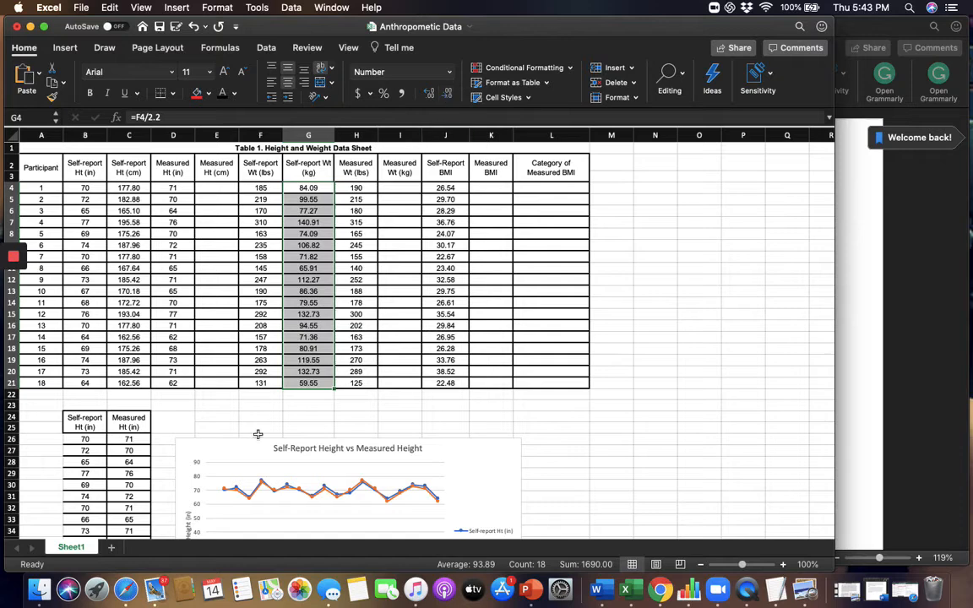
{"action": "left_click", "coordinate": [398, 236]}
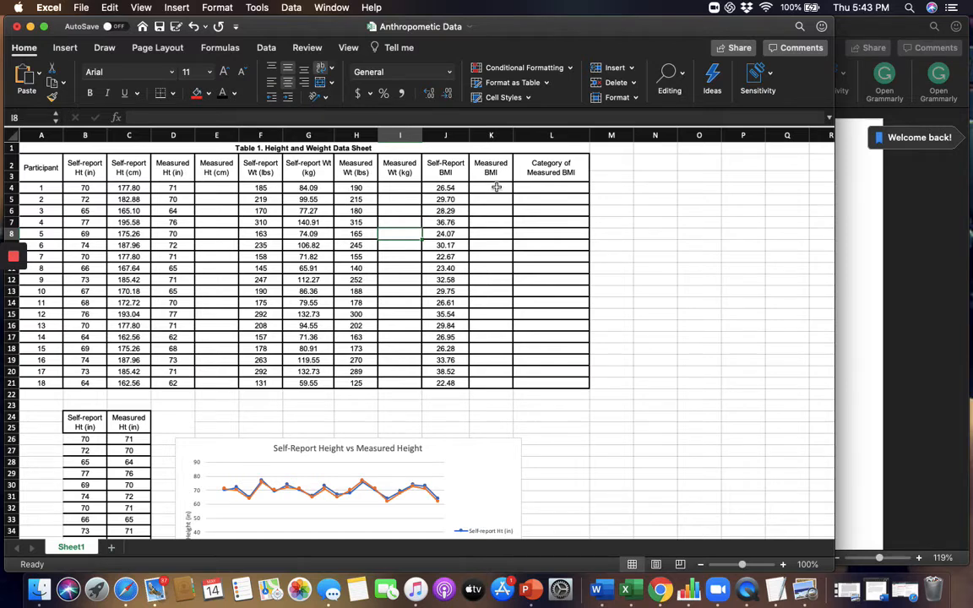
Check the self-report BMI formula in J4, and calculate participant 1's measured BMI in K4 with =(H4*703)/(D4^2).
{"action": "left_click", "coordinate": [456, 187]}
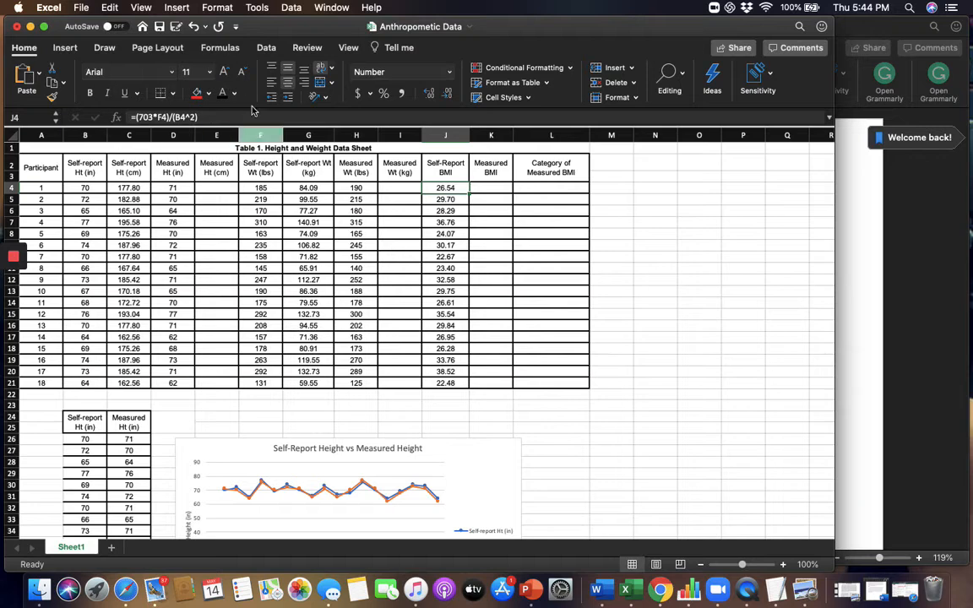
{"action": "left_click", "coordinate": [498, 188]}
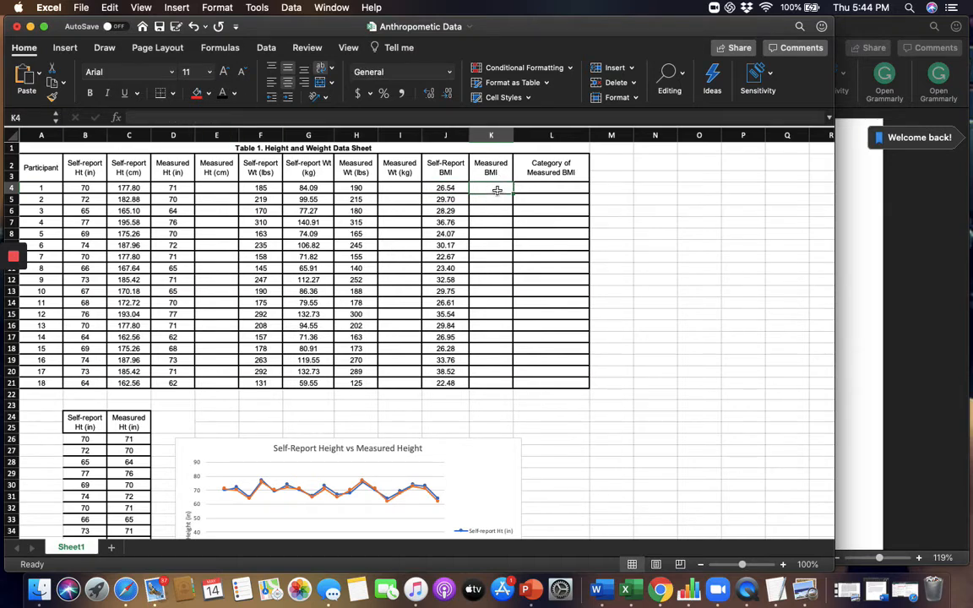
{"action": "type", "text": "=("}
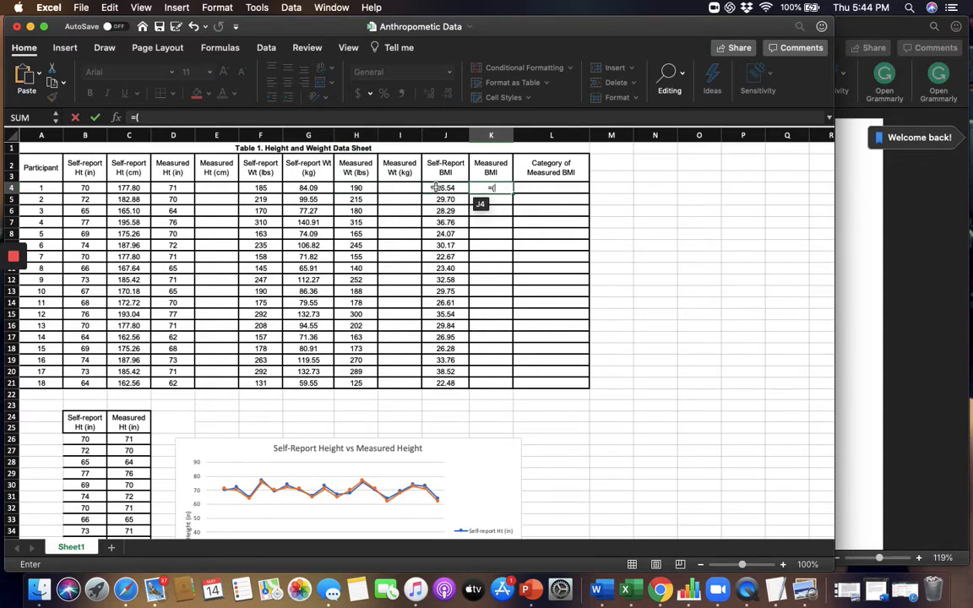
{"action": "type", "text": "h4"}
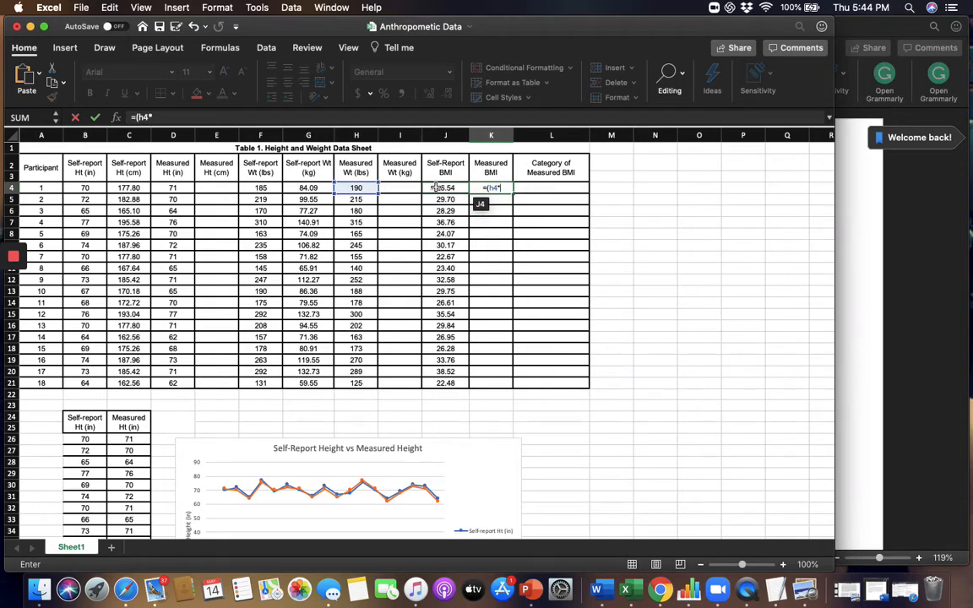
{"action": "type", "text": "*703)/("}
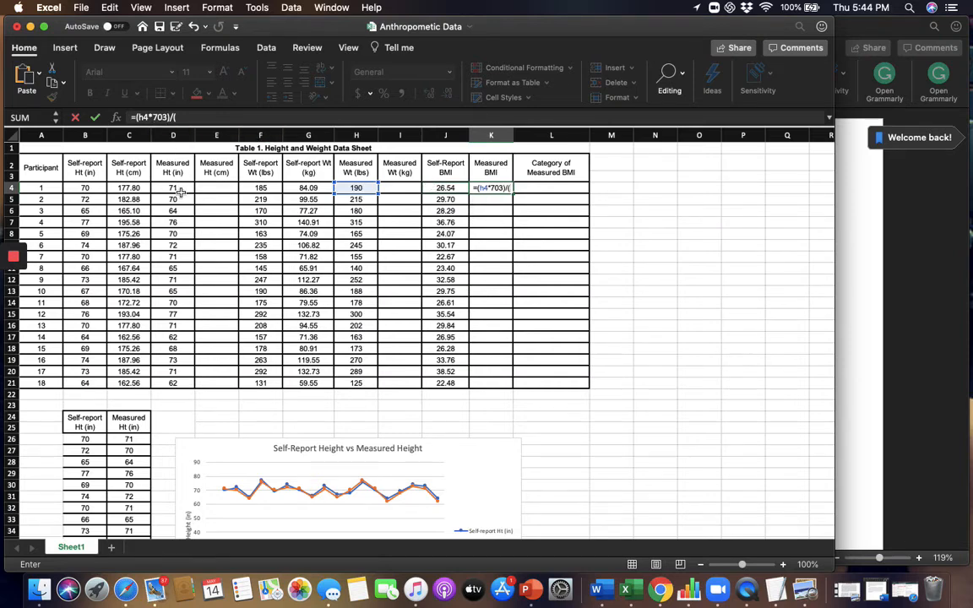
{"action": "type", "text": "d4^2"}
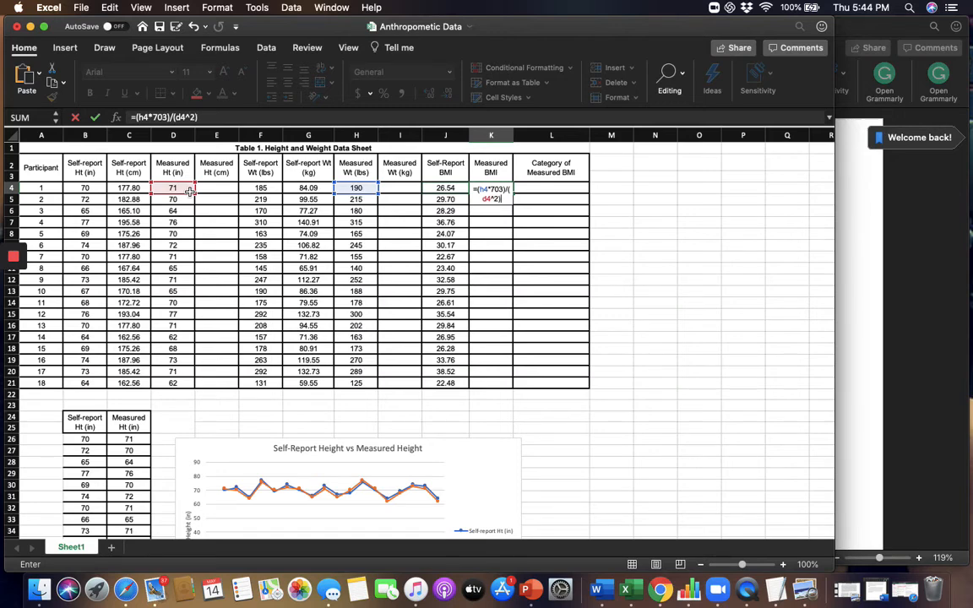
{"action": "key", "text": "Return"}
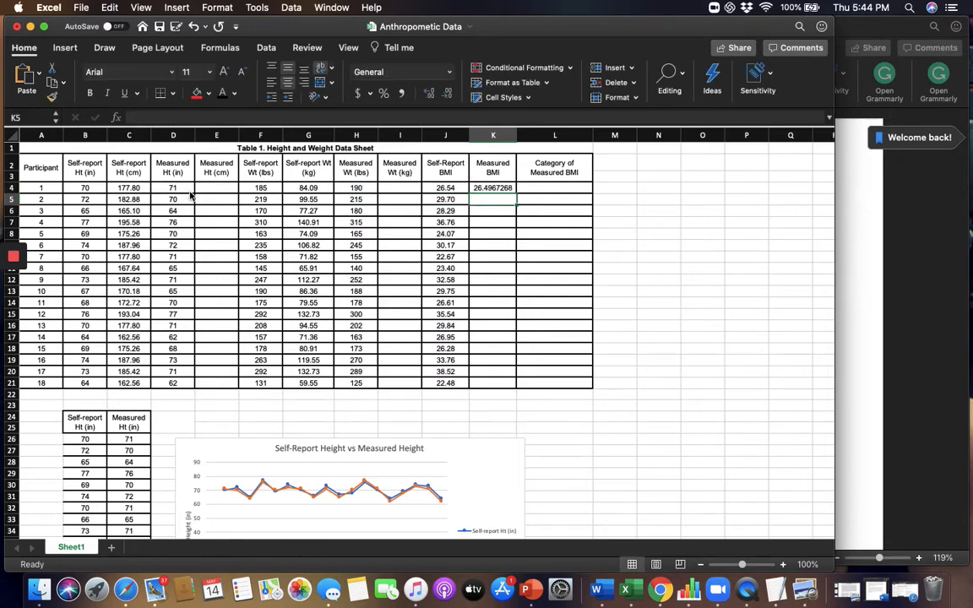
{"action": "left_click", "coordinate": [511, 190]}
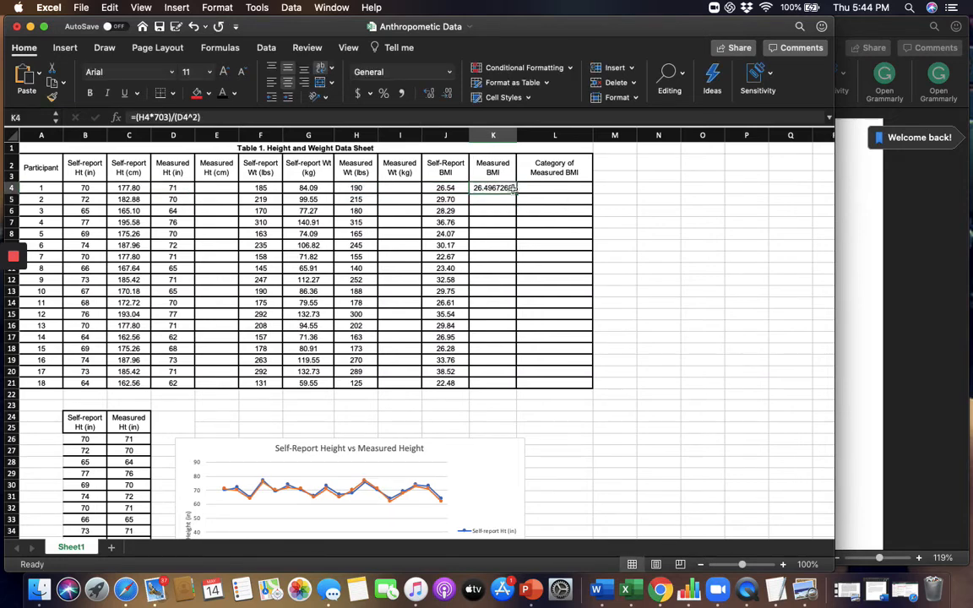
Fill the measured BMI formula from K4 down to K21 and show those BMI values with two decimal places.
{"action": "left_click_drag", "start_coordinate": [515, 194], "coordinate": [515, 389]}
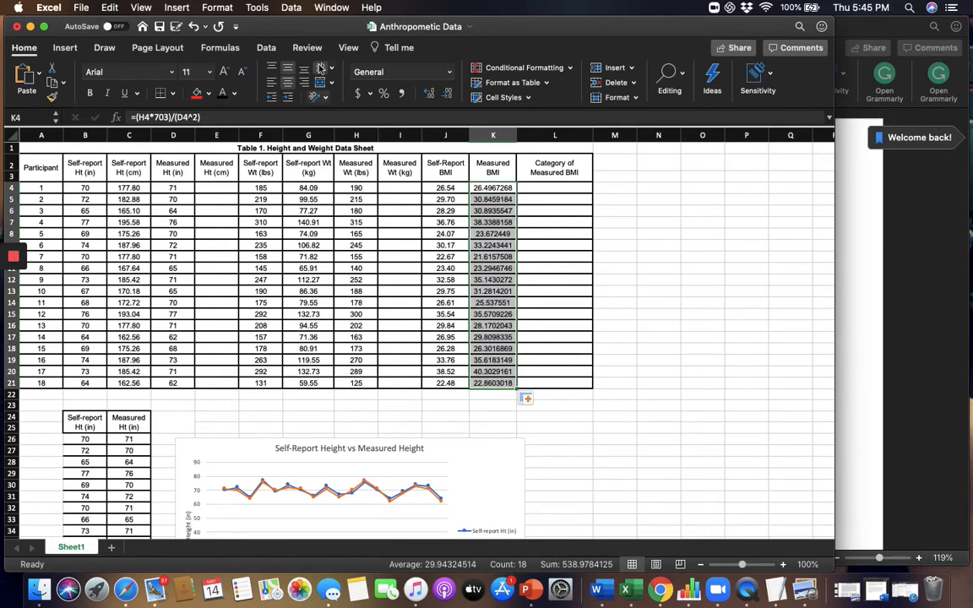
{"action": "left_click", "coordinate": [448, 94]}
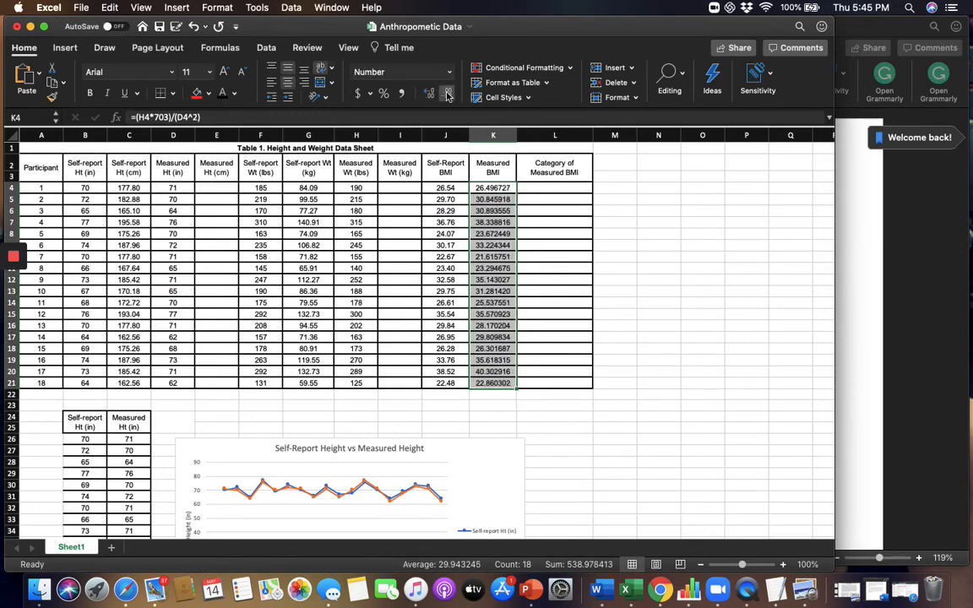
{"action": "left_click", "coordinate": [448, 94]}
{"action": "left_click", "coordinate": [448, 94]}
{"action": "left_click", "coordinate": [447, 94]}
{"action": "left_click", "coordinate": [448, 94]}
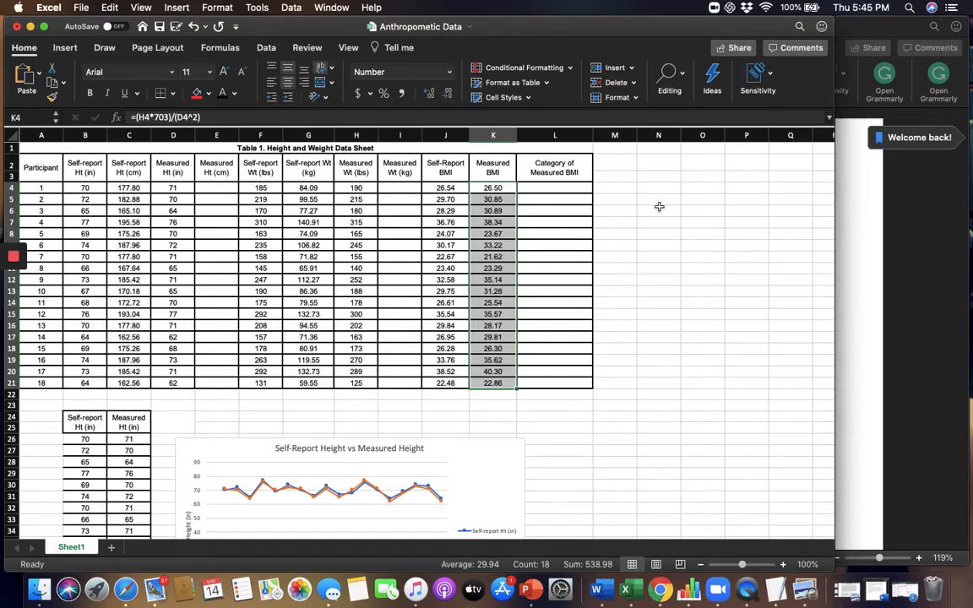
Enter Overweight as participant 1's category of measured BMI in L4.
{"action": "left_click", "coordinate": [514, 193]}
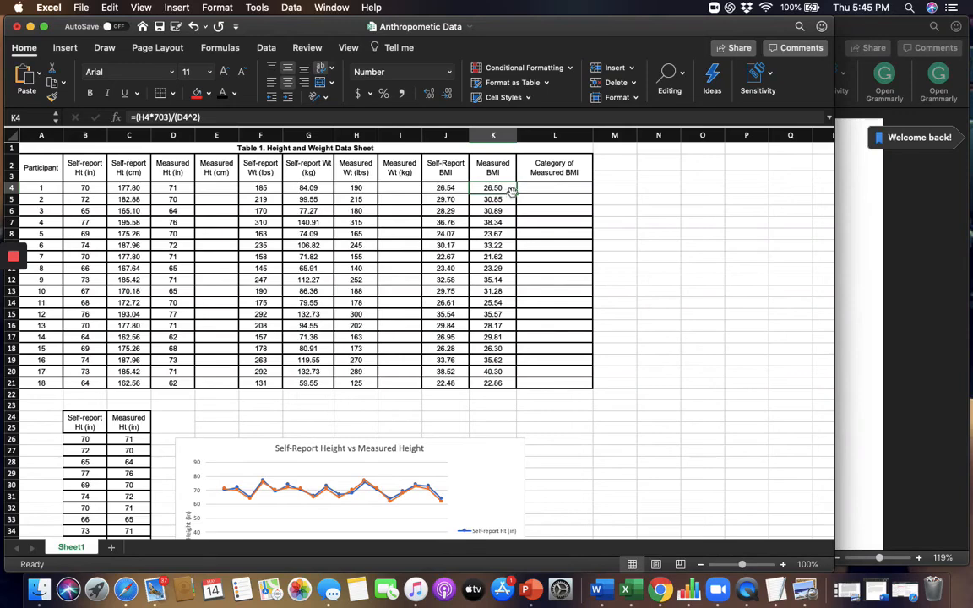
{"action": "left_click", "coordinate": [563, 188]}
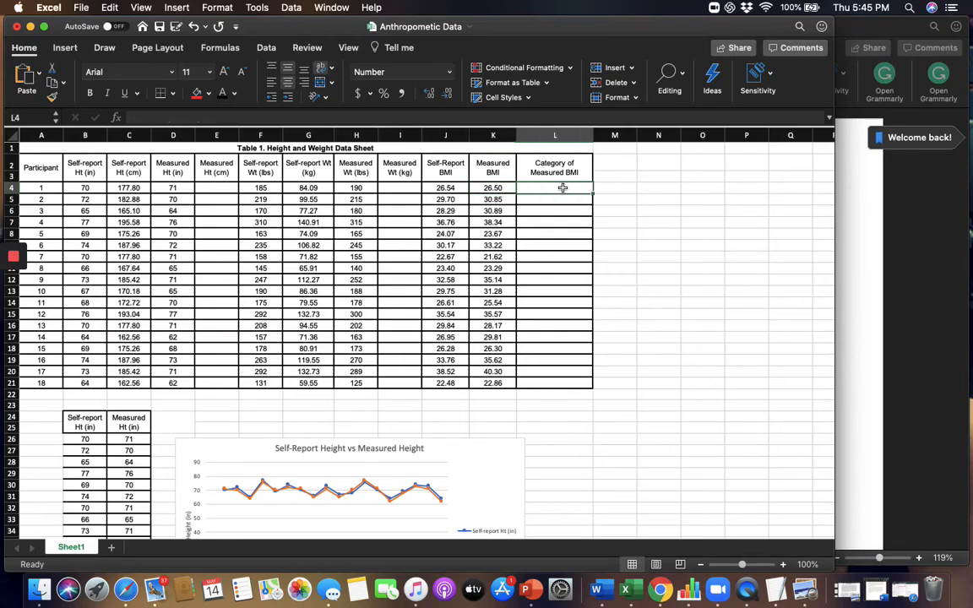
{"action": "type", "text": "Over"}
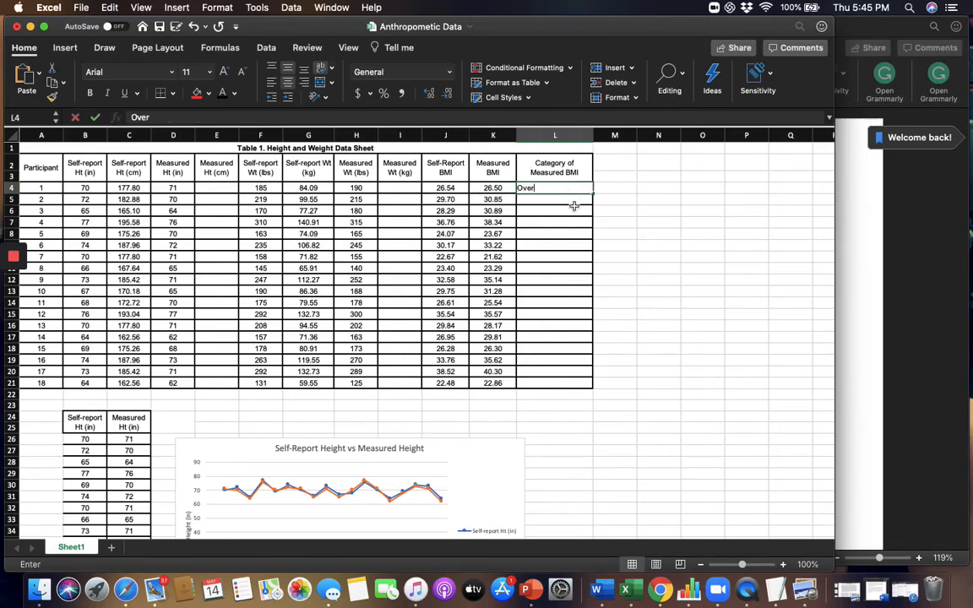
{"action": "type", "text": "weight"}
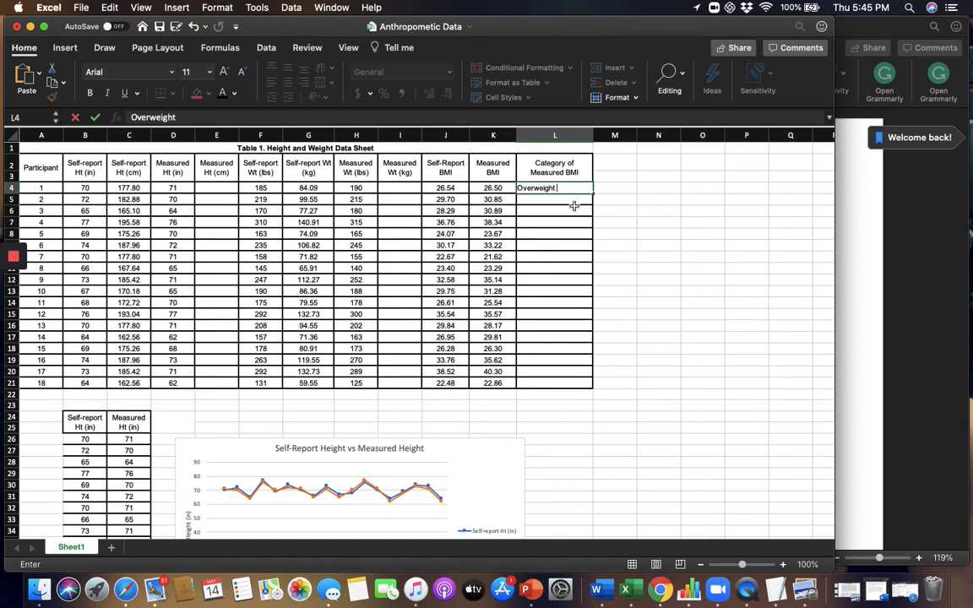
{"action": "key", "text": "Return"}
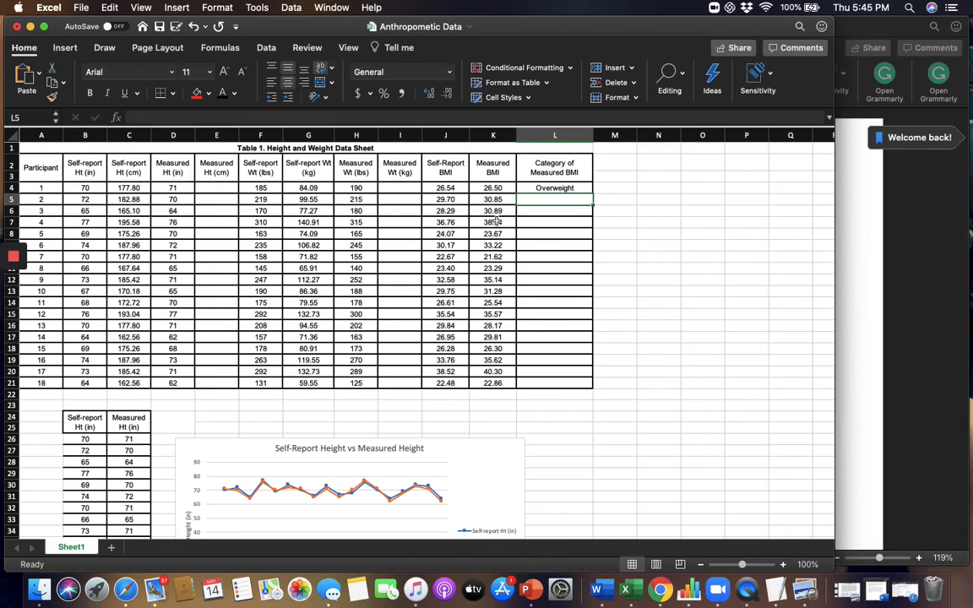
Switch to the Anthropometric Lab document in Word and review the data table and graph headings on page 2.
{"action": "left_click", "coordinate": [848, 262]}
{"action": "scroll", "coordinate": [749, 374], "scroll_direction": "down", "scroll_amount": 10}
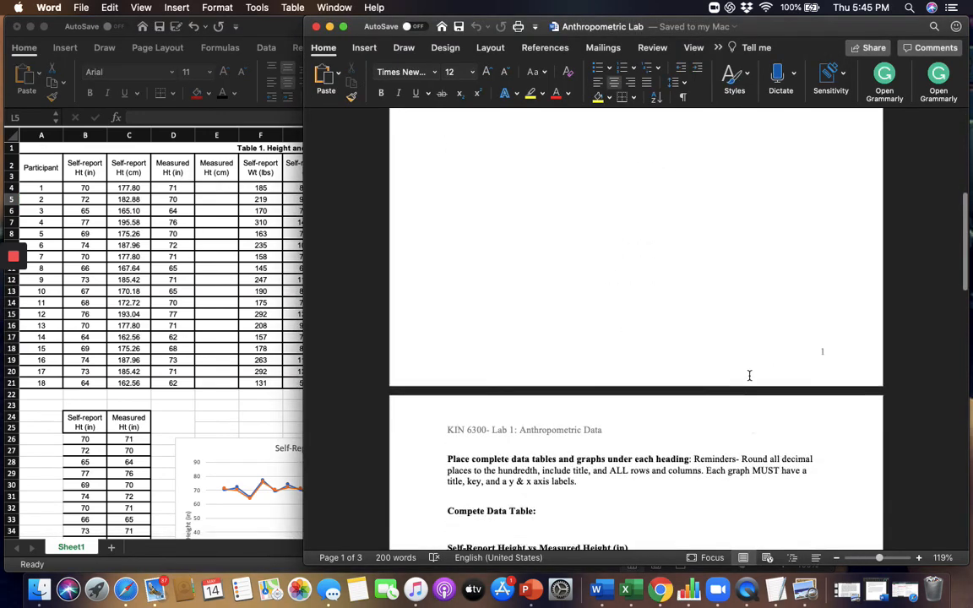
{"action": "scroll", "coordinate": [750, 375], "scroll_direction": "down", "scroll_amount": 1}
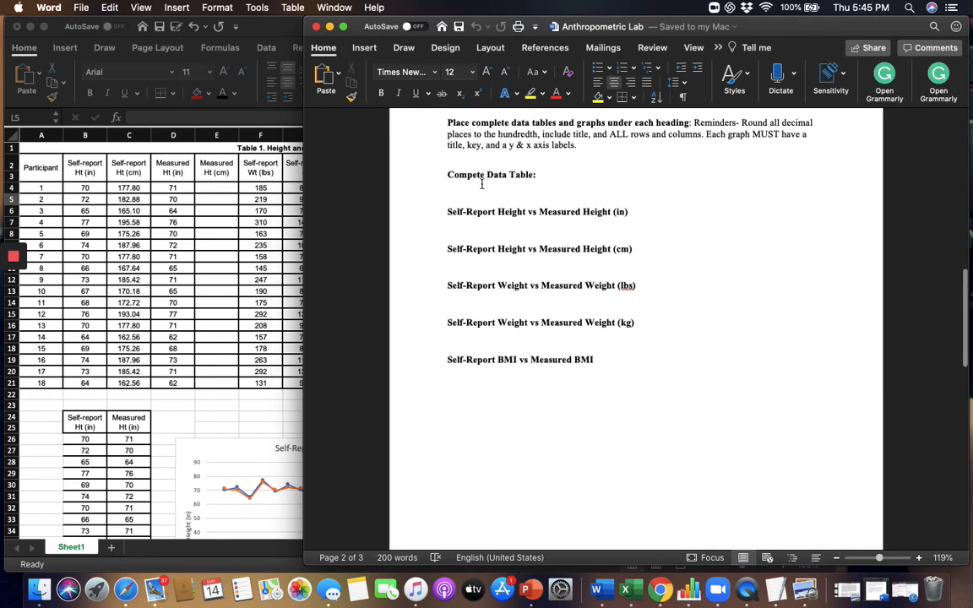